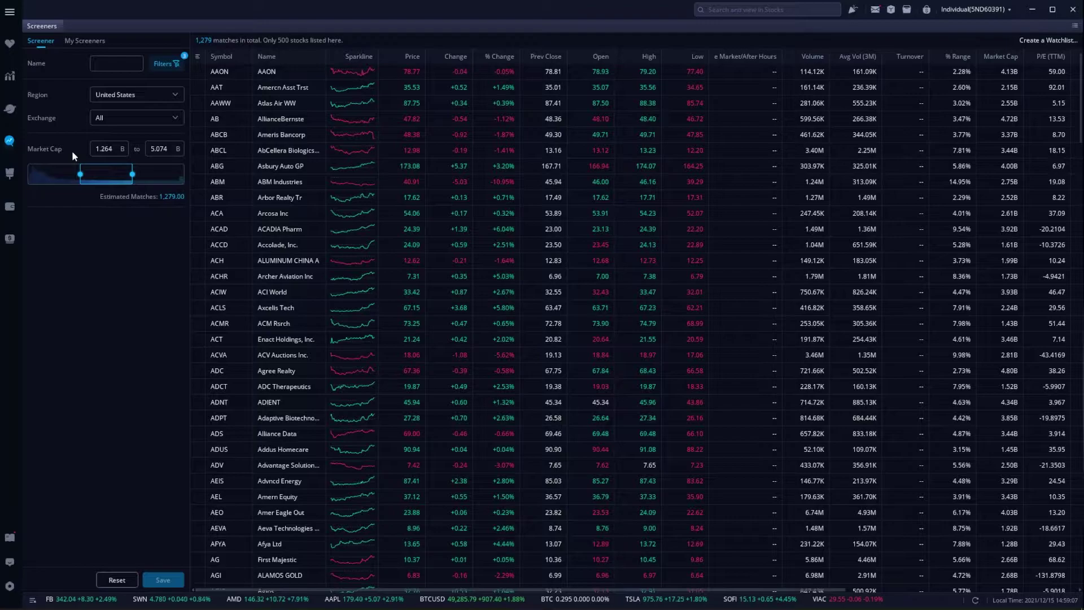
- Open the Filters dropdown of criteria that can be added to the screener
click(167, 67)
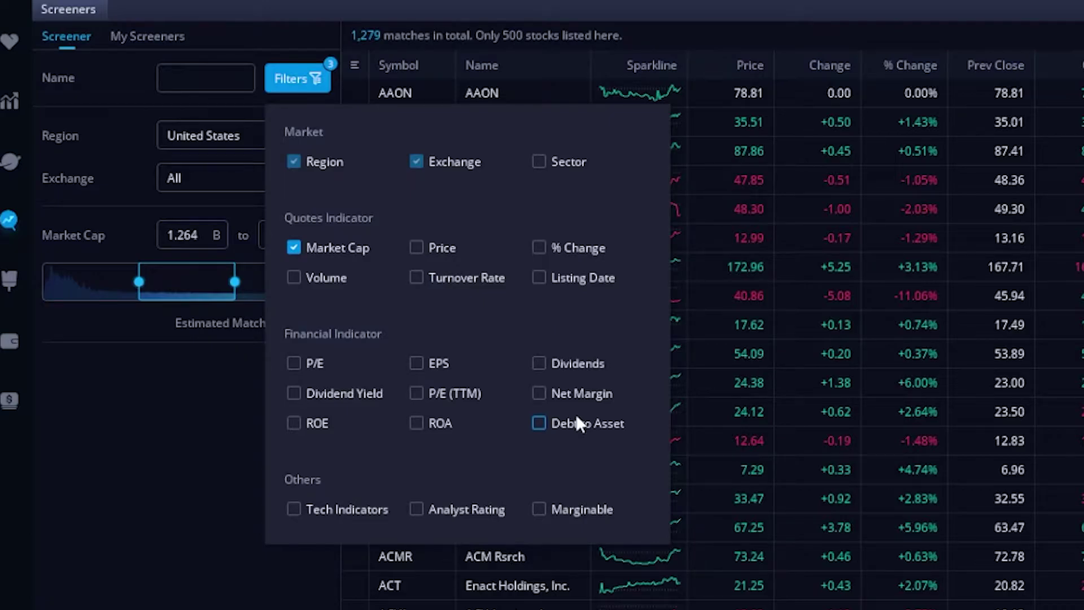
- Tick Price, Volume, % Change and Dividend Yield as screener criteria, then close the list
click(422, 249)
click(301, 273)
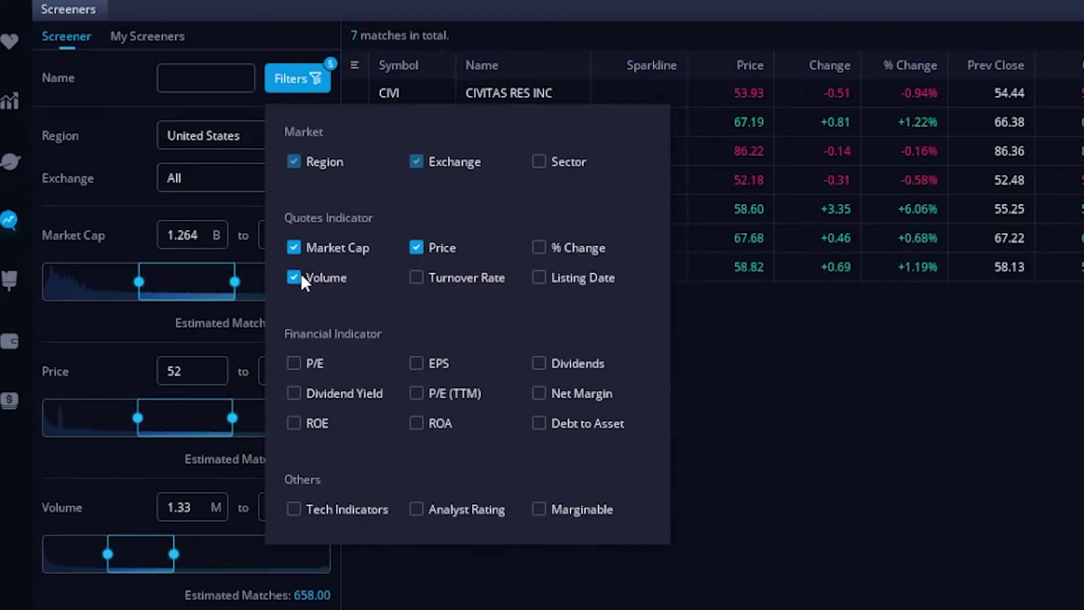
click(536, 246)
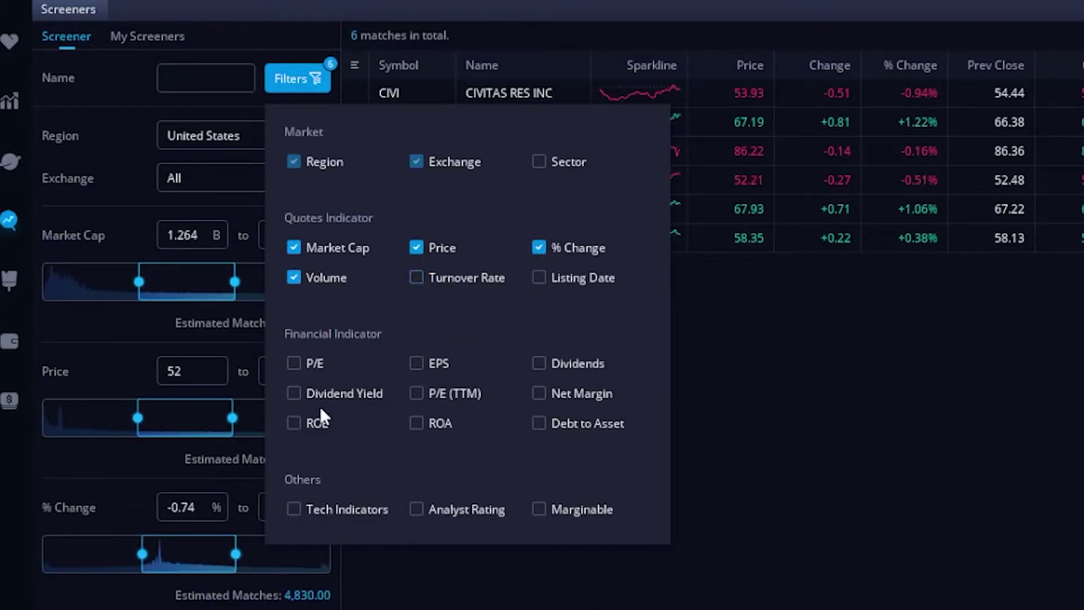
click(294, 393)
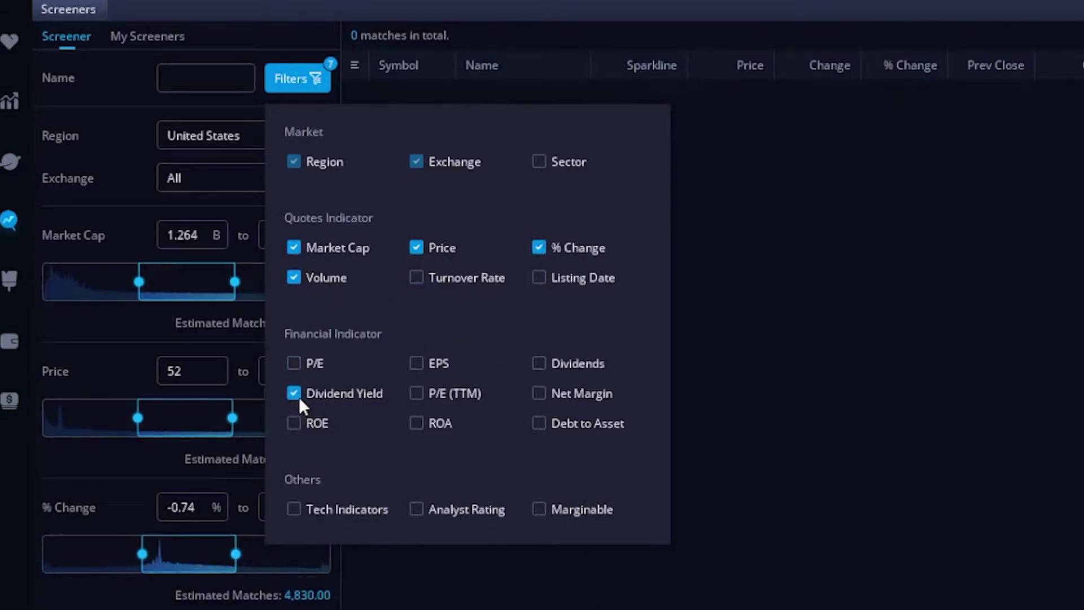
click(129, 354)
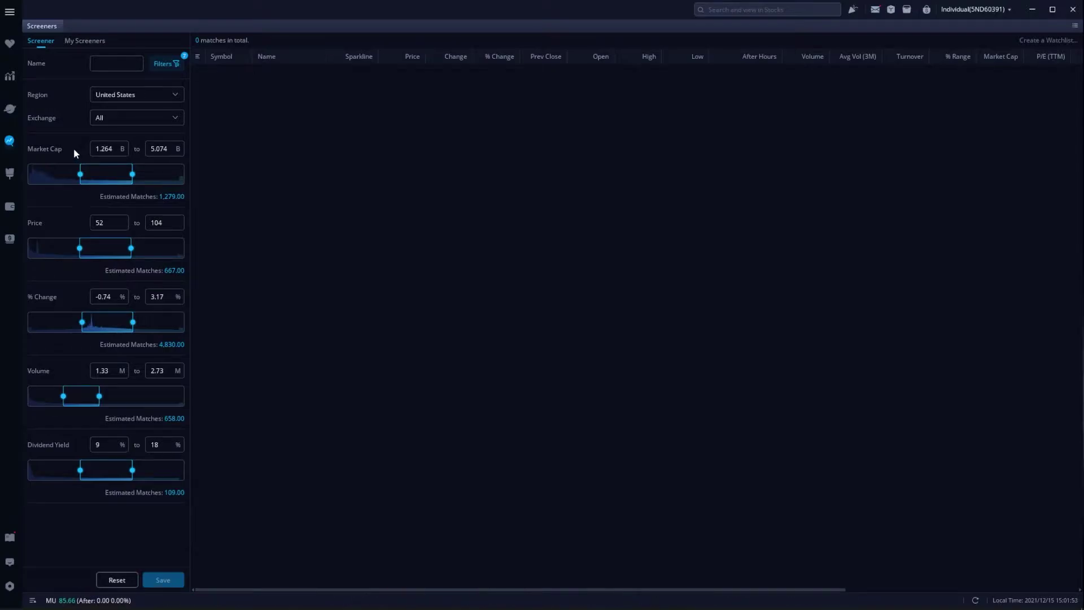
- Extend Market Cap to its maximum, set Price to 10–500, and raise the % Change minimum
drag(97, 148, 80, 152)
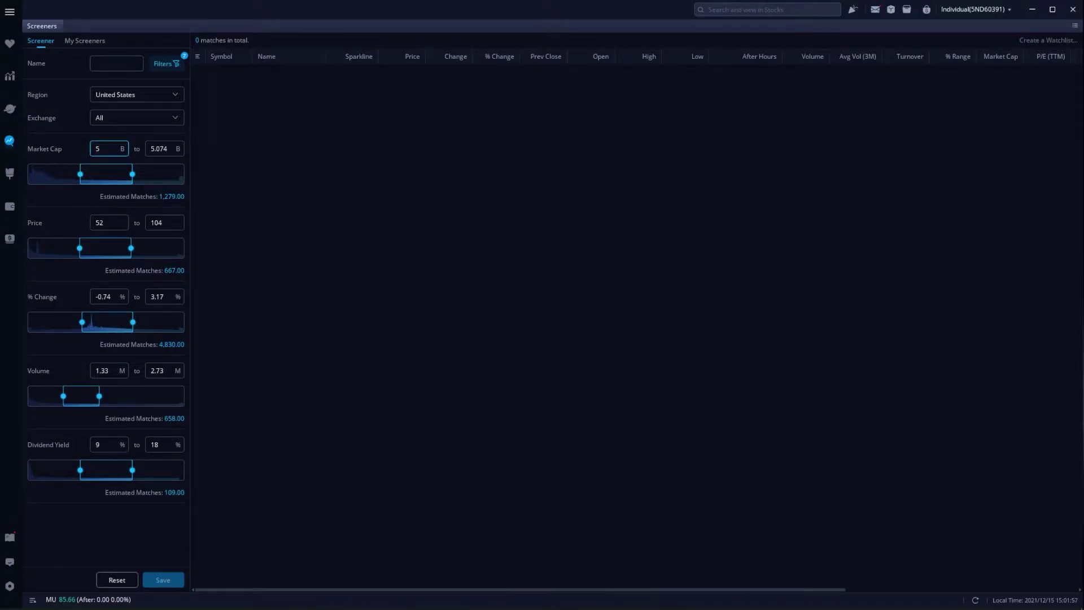
drag(132, 174, 216, 182)
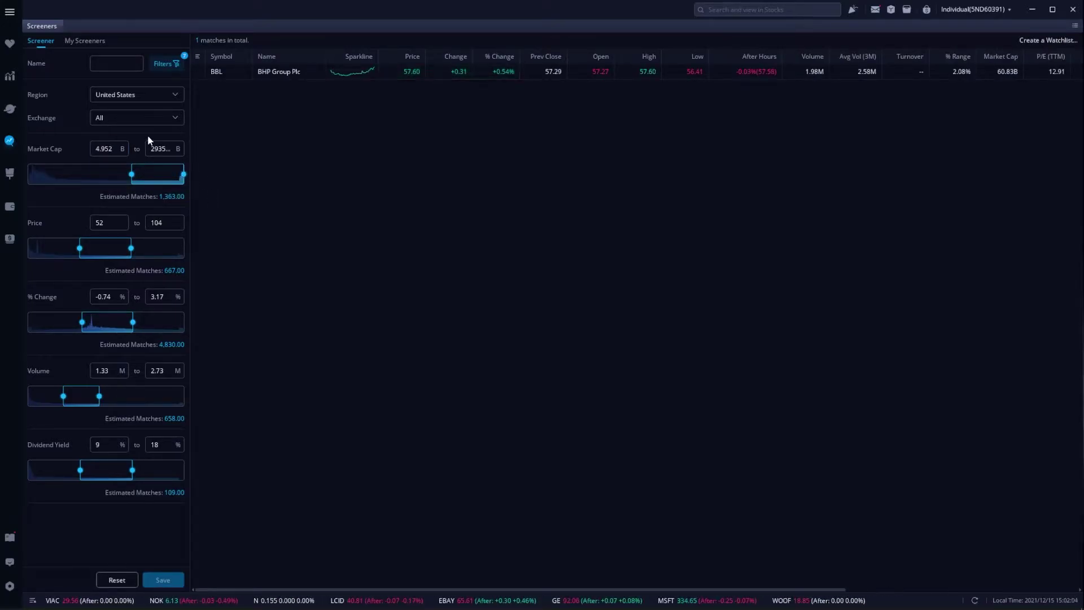
drag(116, 218, 82, 222)
text(10)
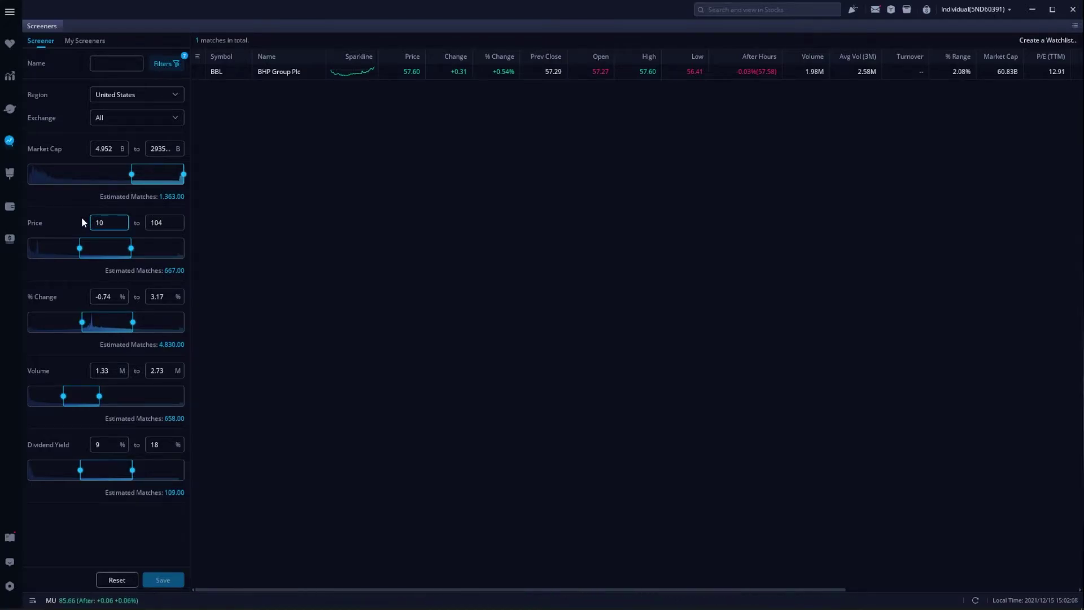
key(Tab)
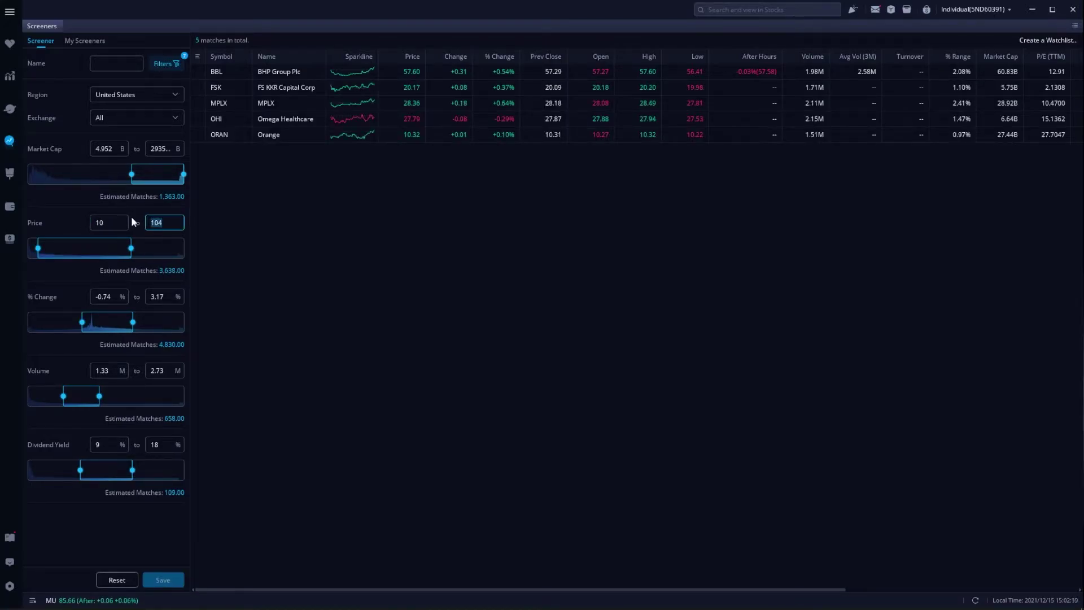
text(500)
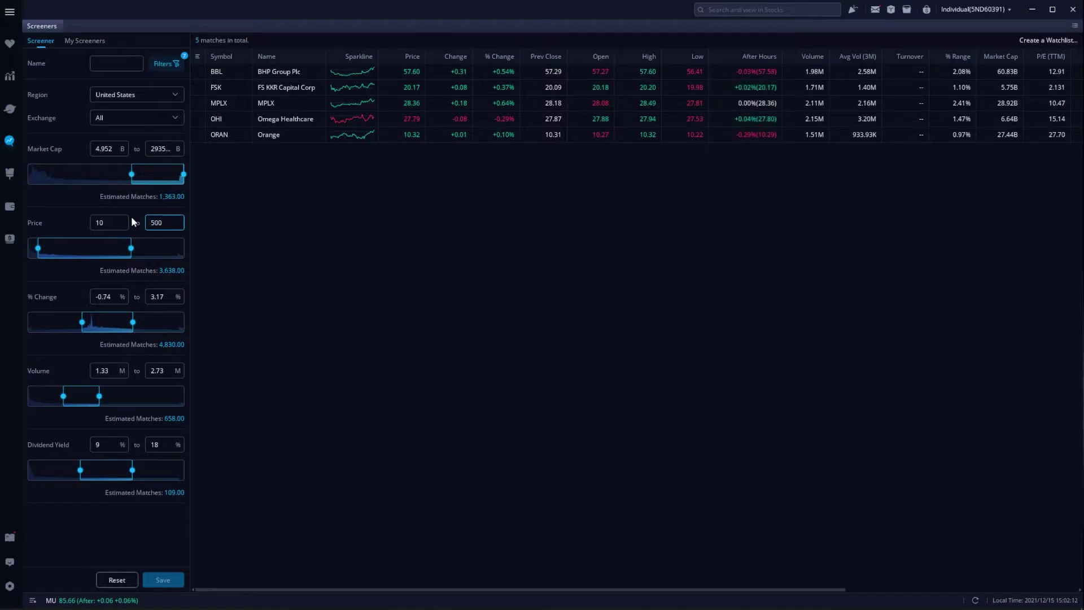
key(Return)
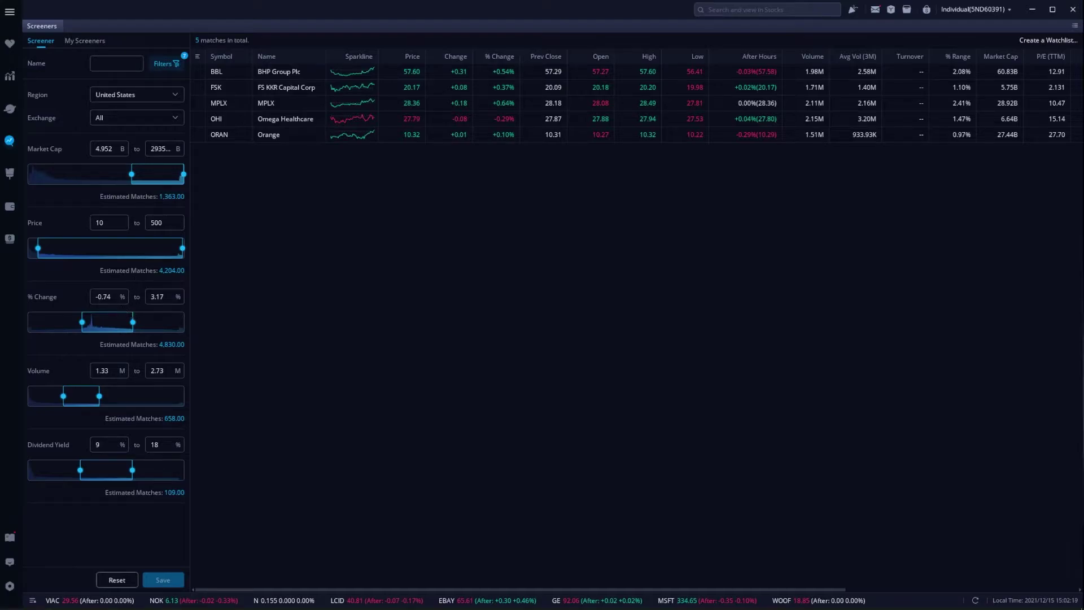
drag(111, 297, 95, 297)
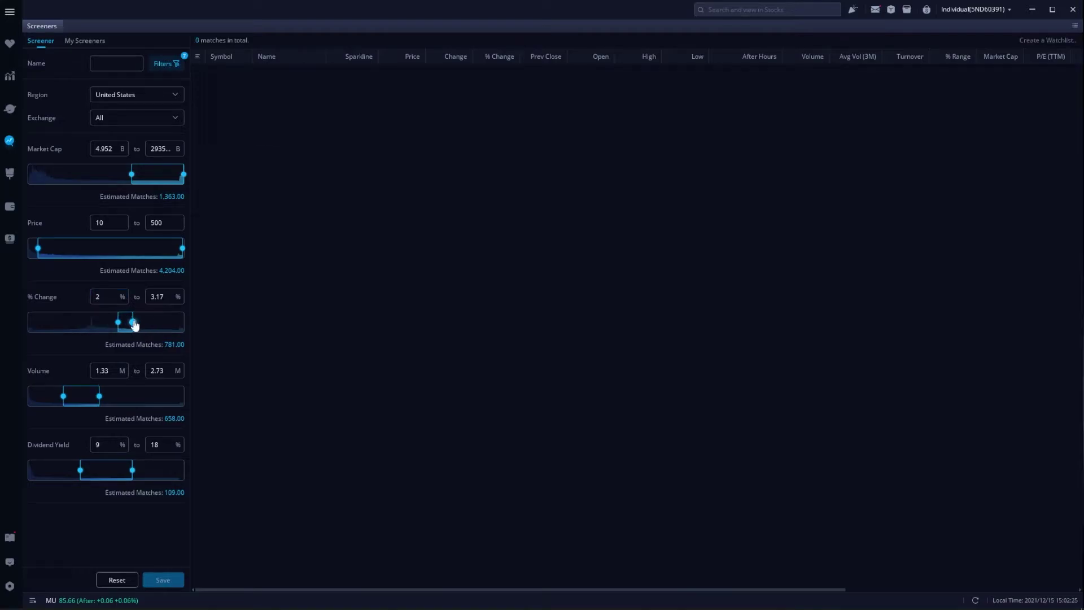
- Extend % Change and Volume to their maximums, with a 1 M minimum volume
drag(133, 321, 233, 324)
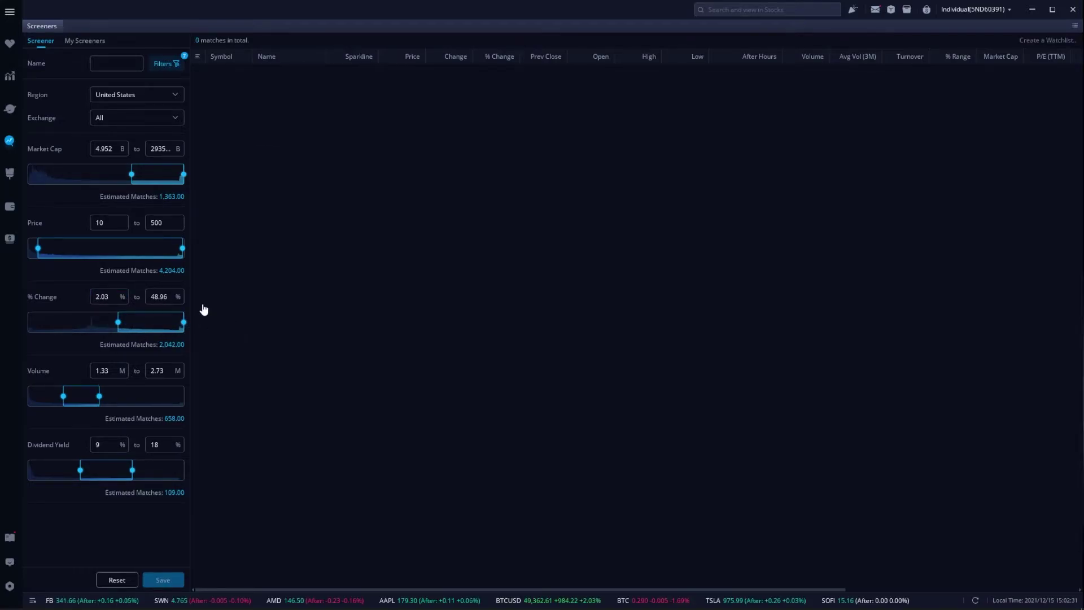
double_click(102, 370)
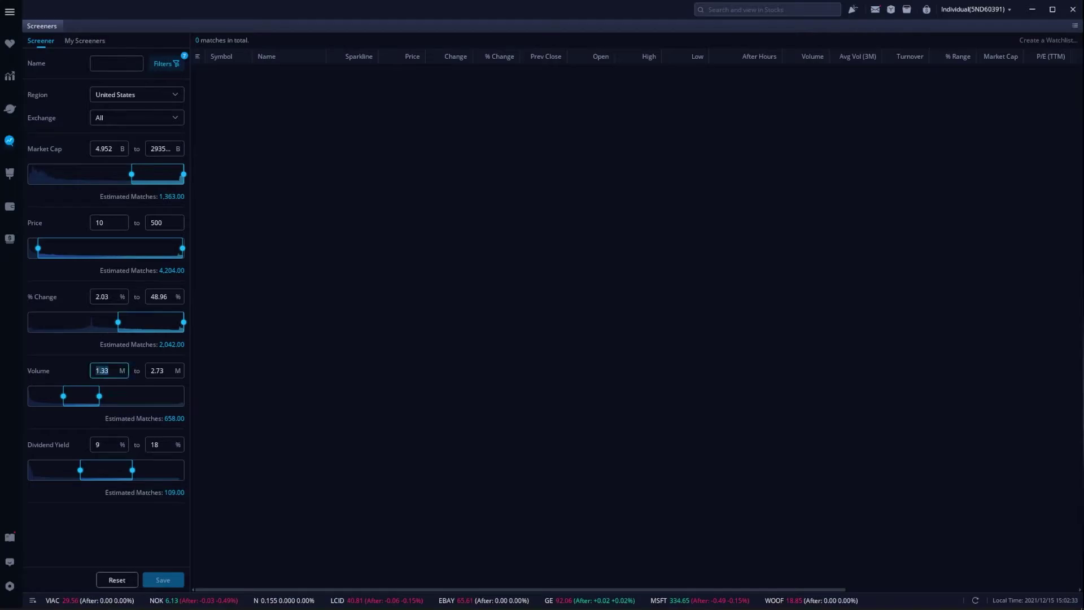
drag(100, 396, 201, 399)
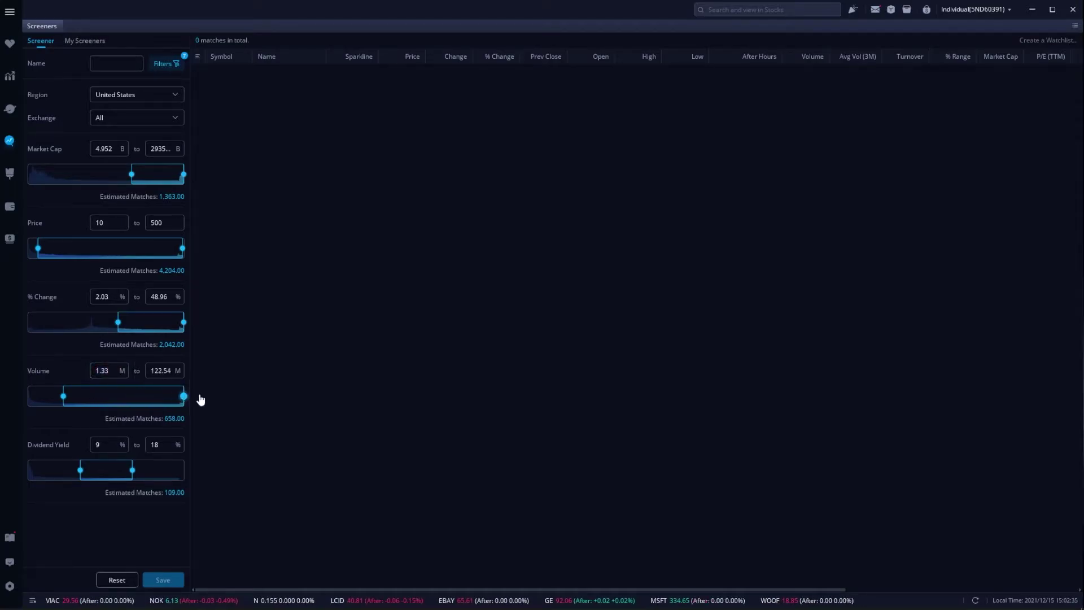
double_click(99, 371)
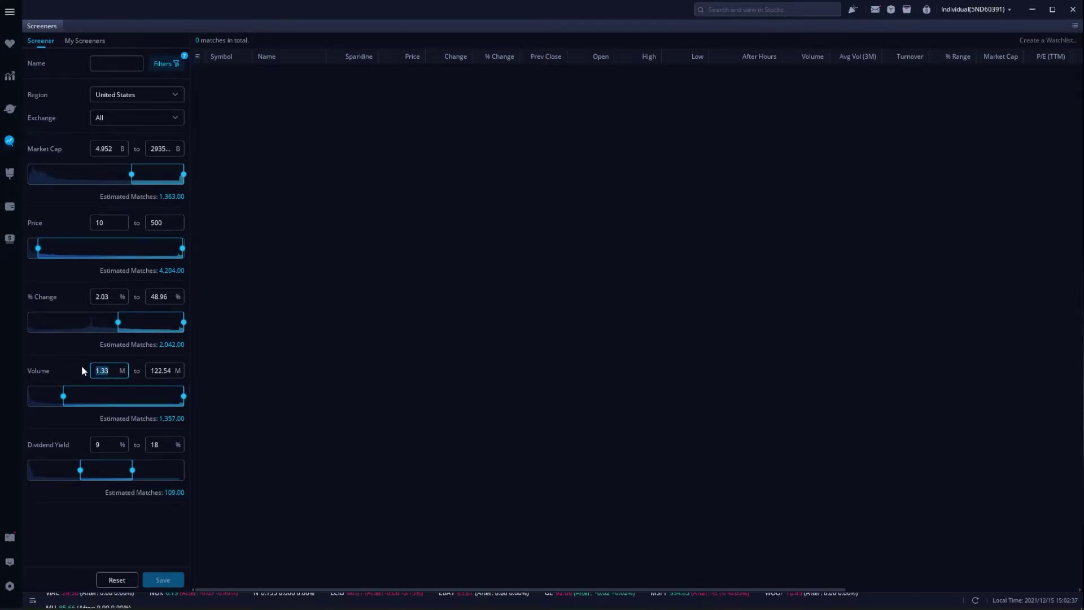
text(1)
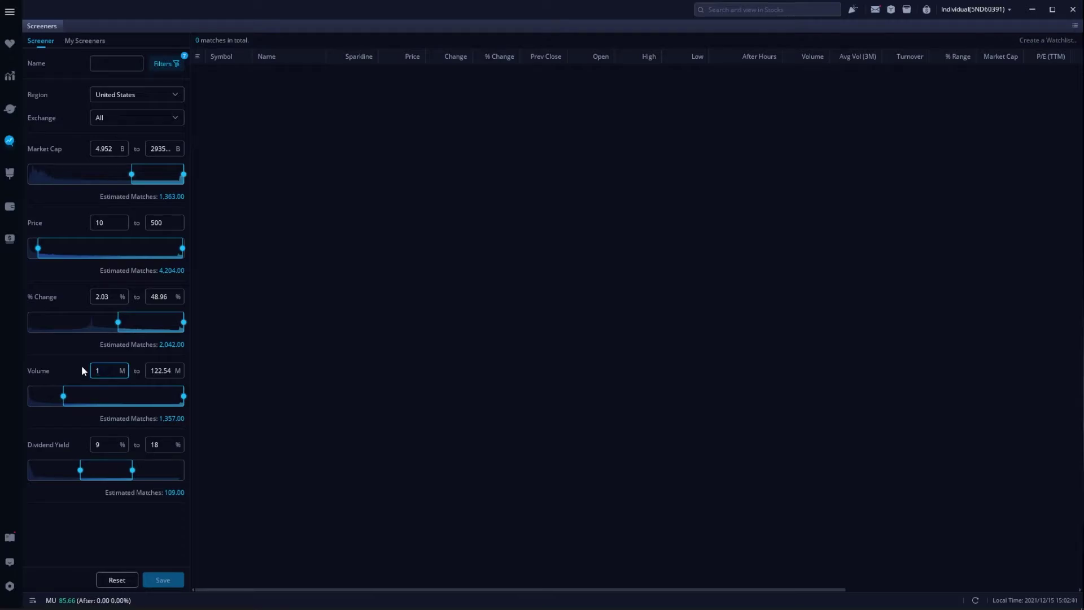
key(Tab)
key(Tab)
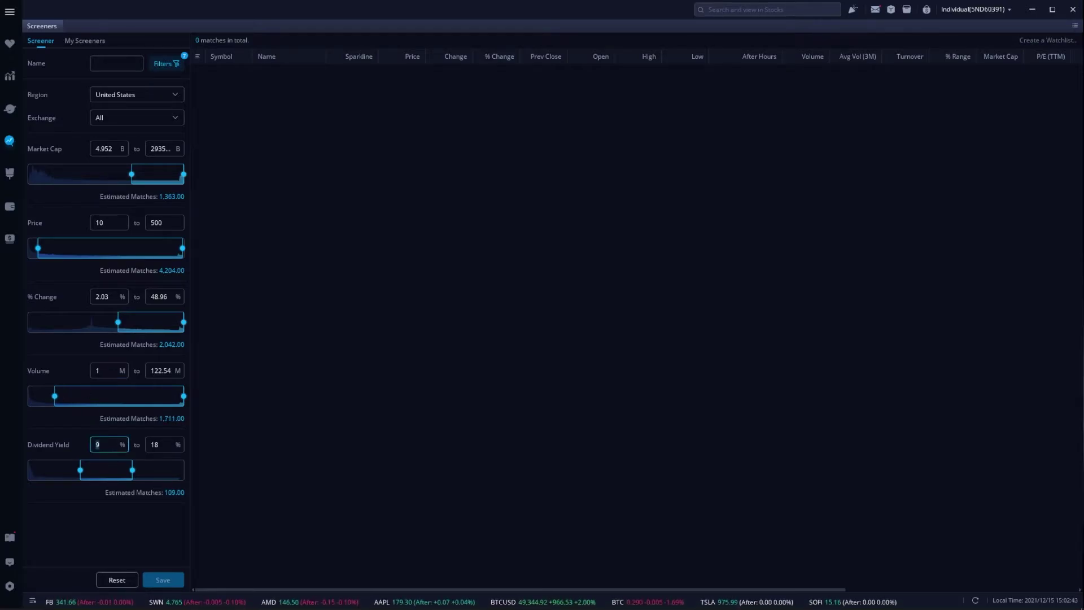
- Set the Dividend Yield range to 1–5%
text(1)
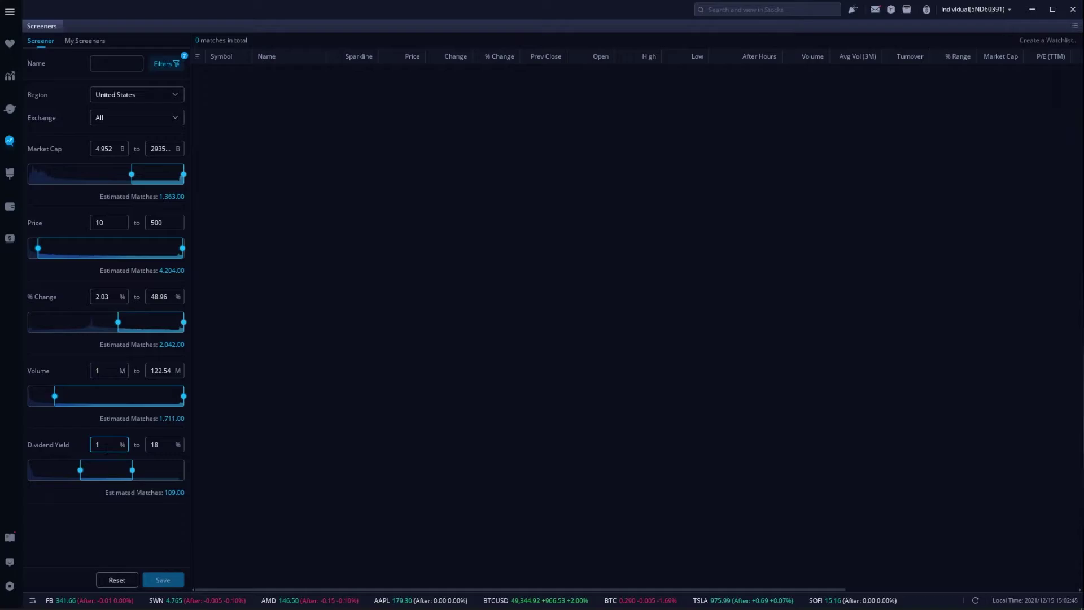
key(Tab)
text(5)
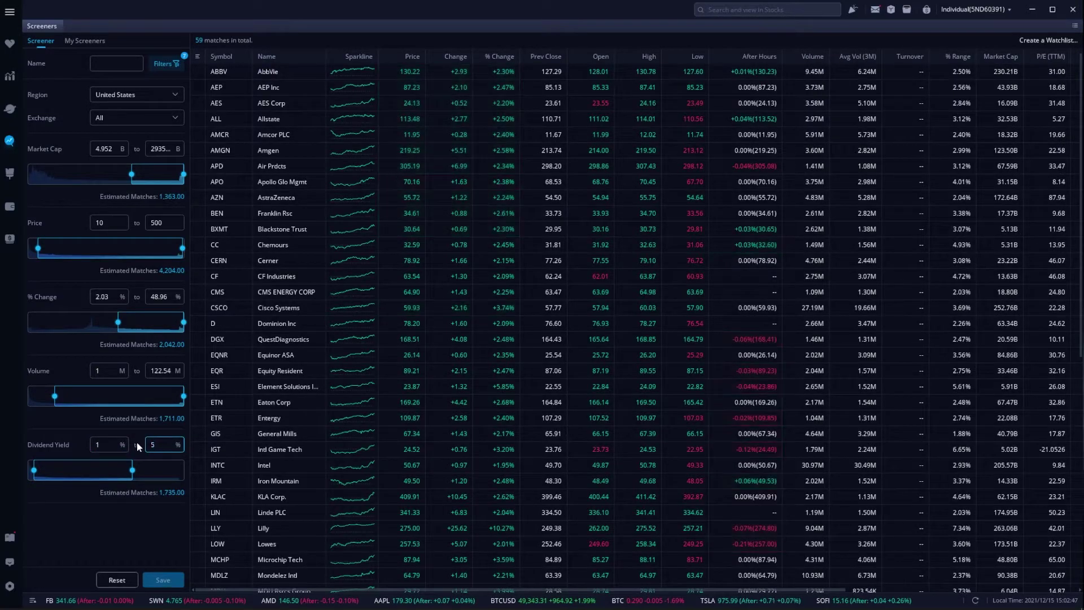
- Apply the 5% Dividend Yield maximum, leaving 58 matching stocks
click(138, 440)
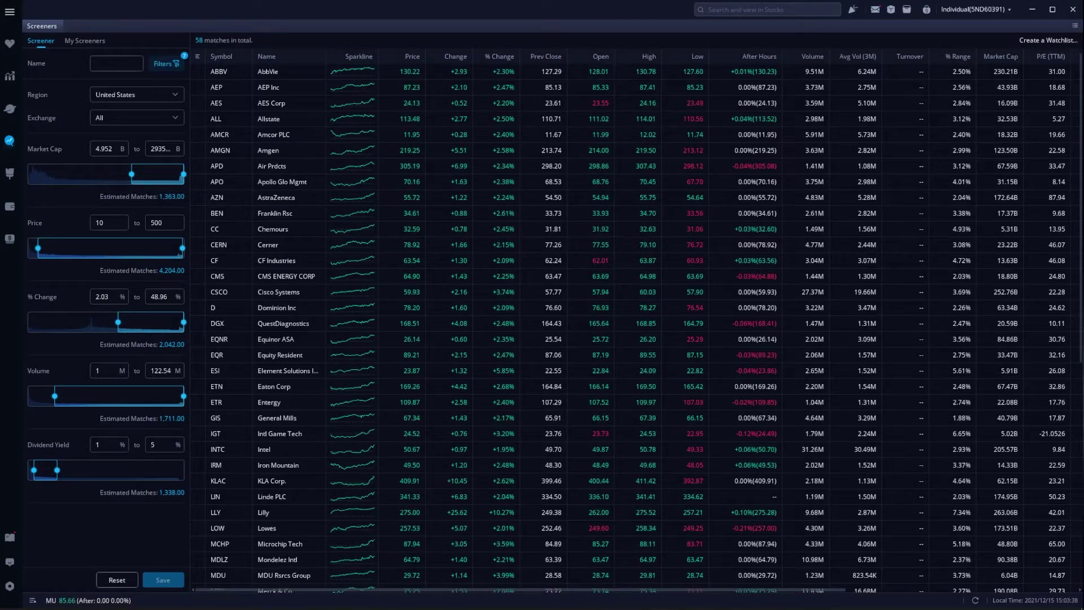
- Name the screener 'Dividend' and save it
click(116, 63)
text(Dividend)
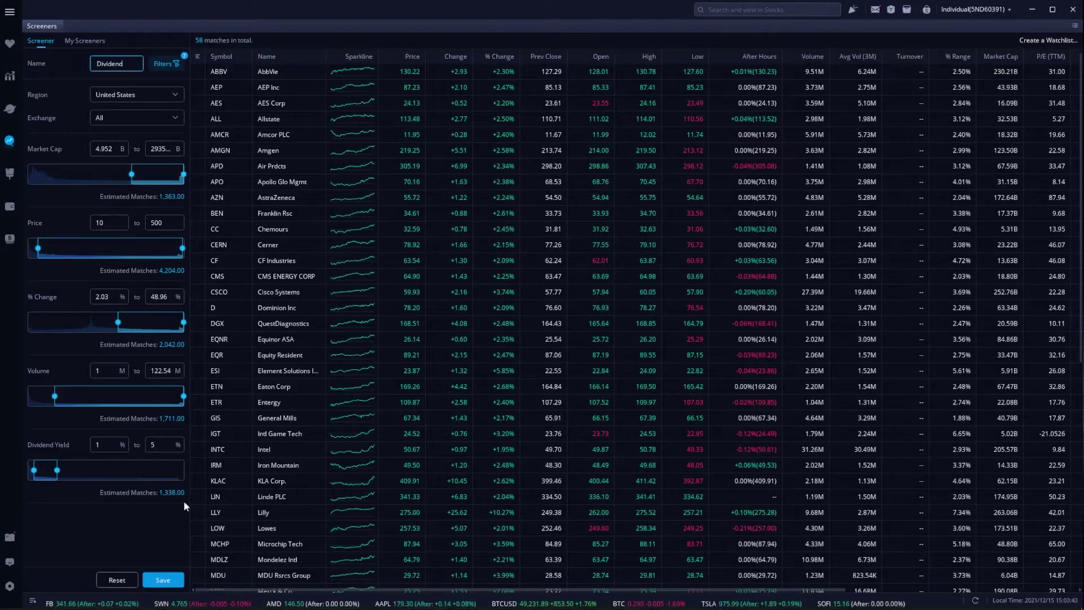
click(166, 584)
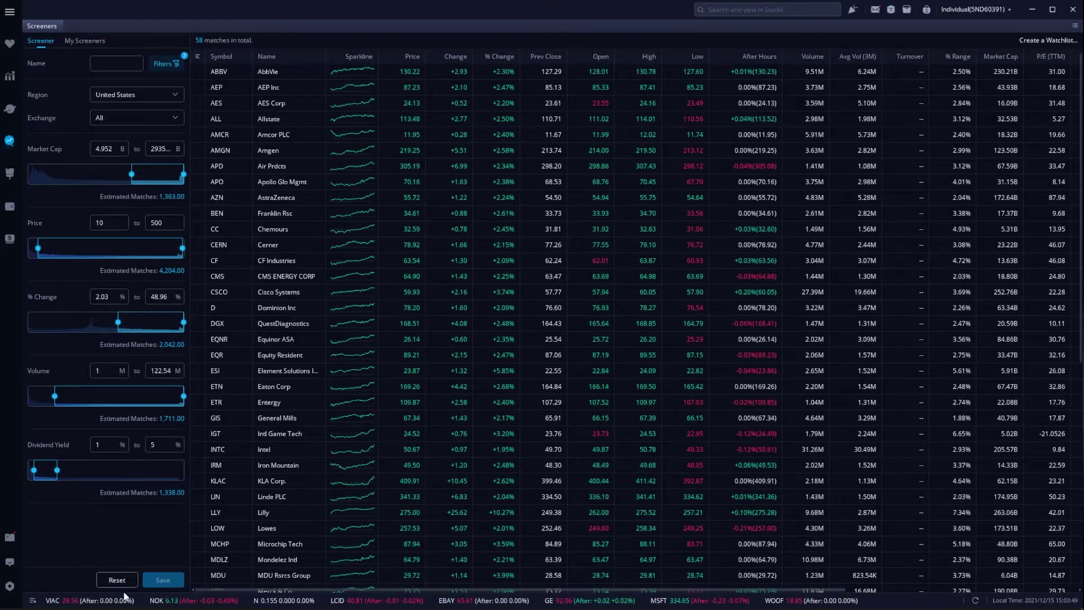
- Reset the filters, then reopen the saved Dividend screener under My Screeners for modifying
click(113, 579)
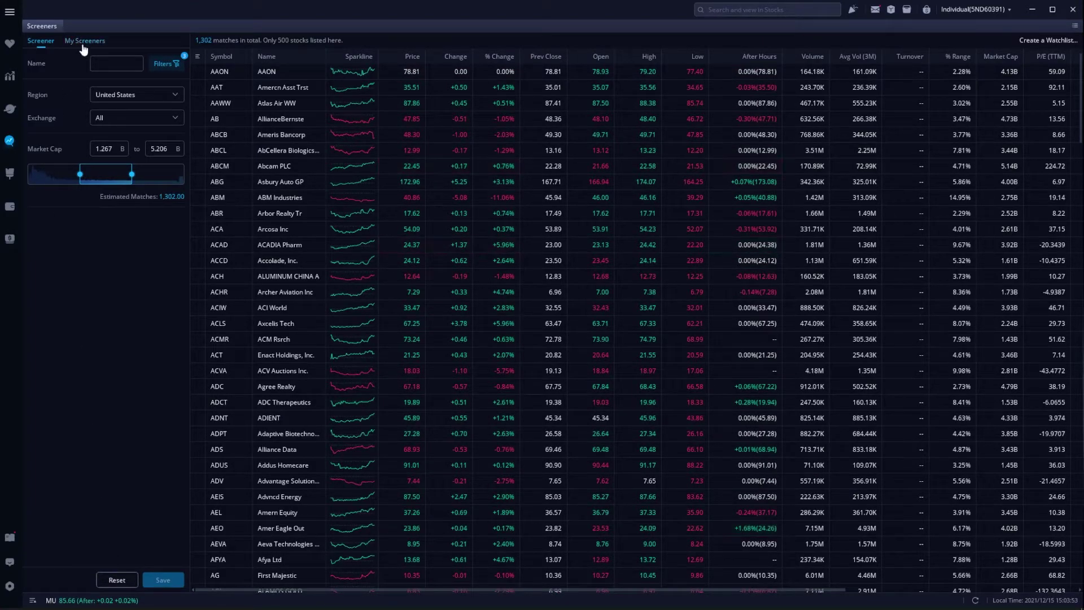
click(80, 46)
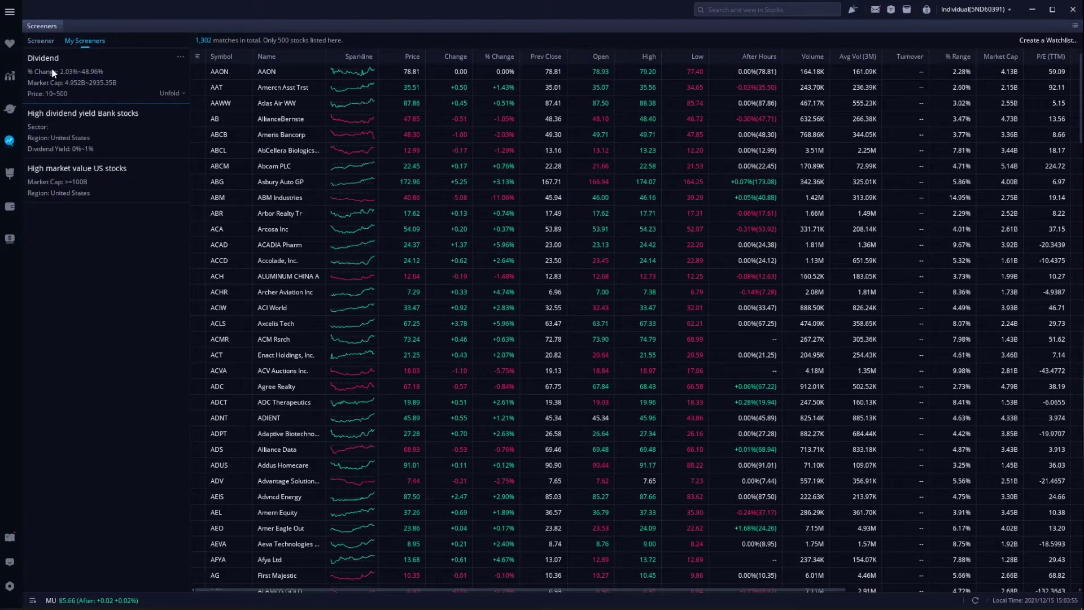
click(67, 70)
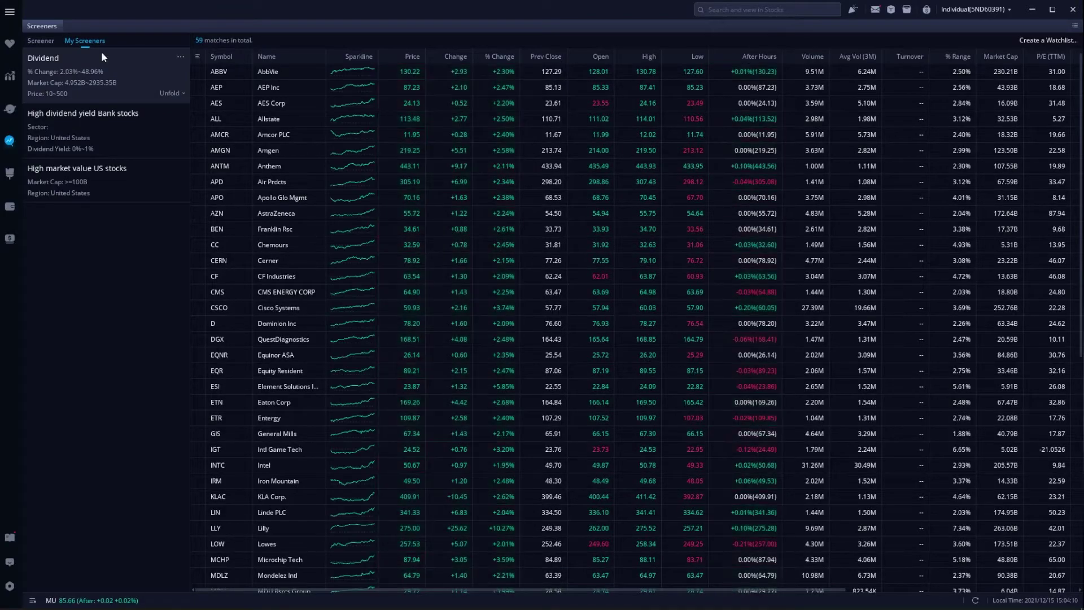
click(181, 56)
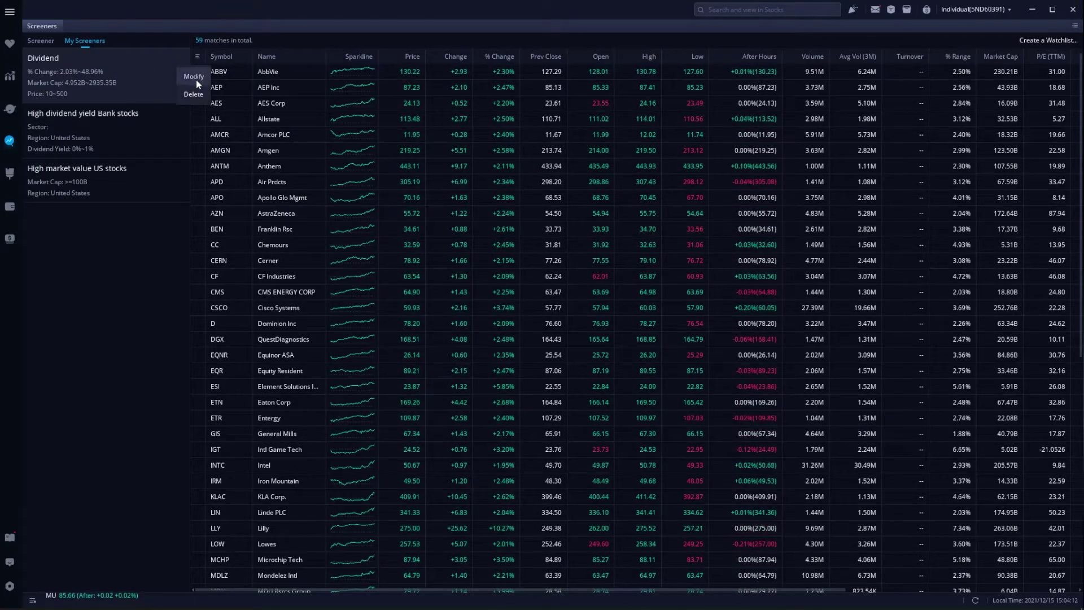
click(194, 78)
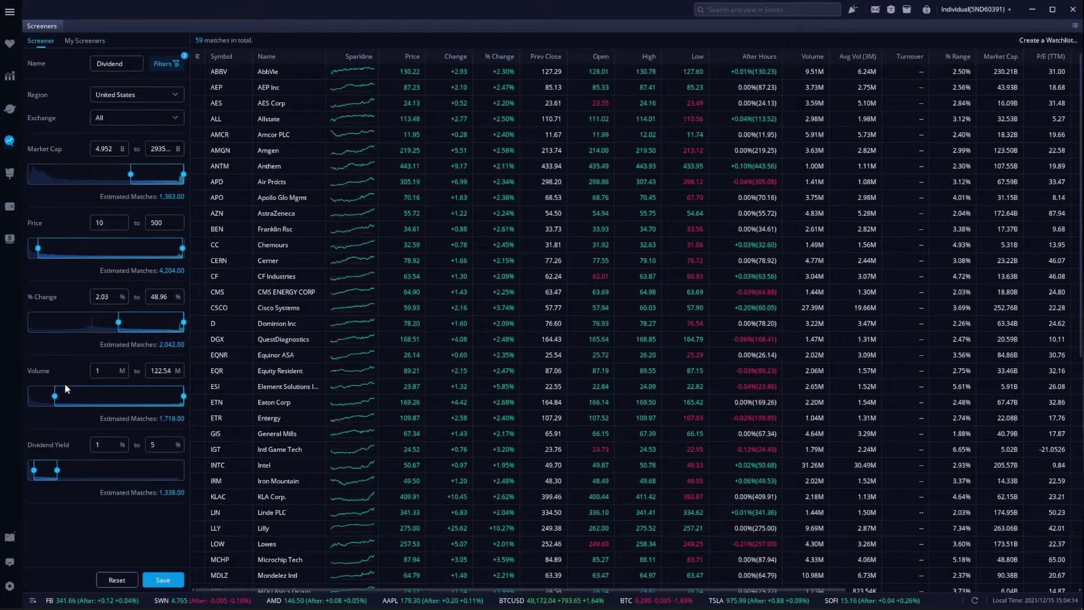
- Add a P/E filter set to 0–35, narrowing the results to 39 stocks
click(165, 63)
click(164, 218)
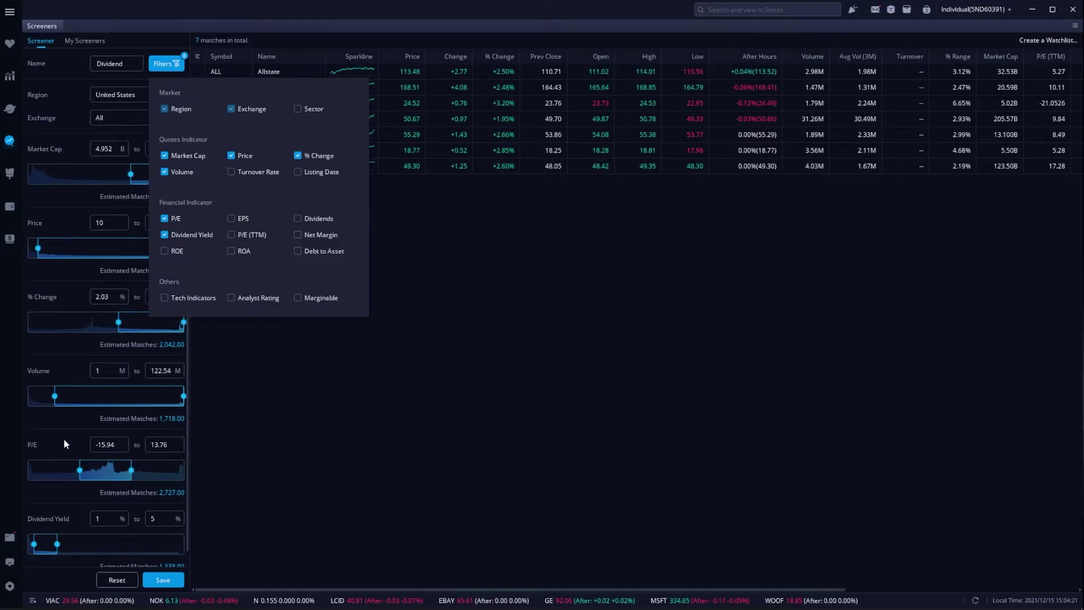
click(99, 435)
drag(116, 445, 75, 442)
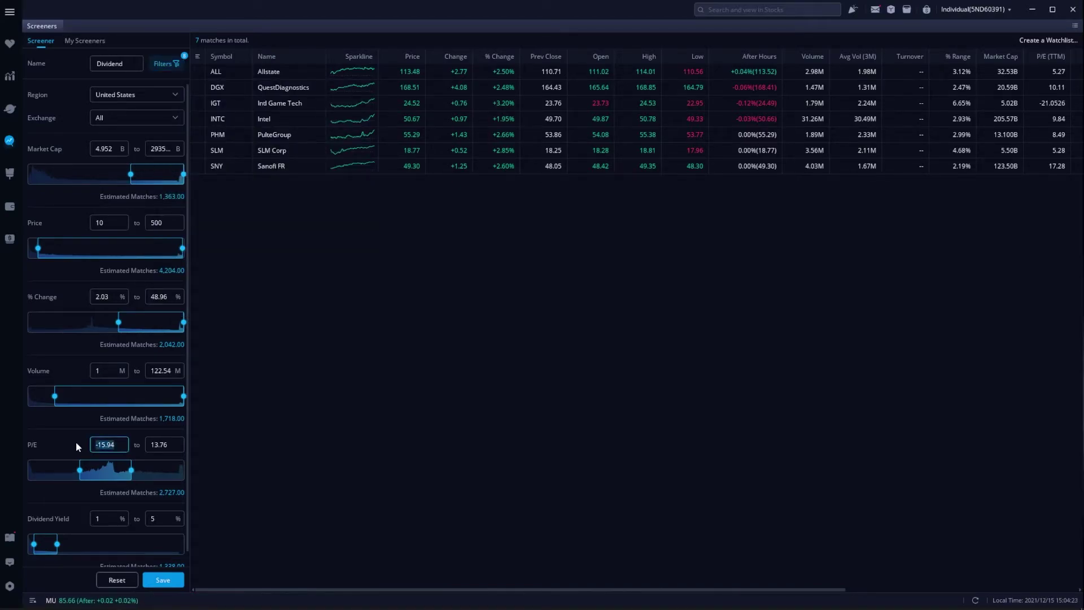
text(0)
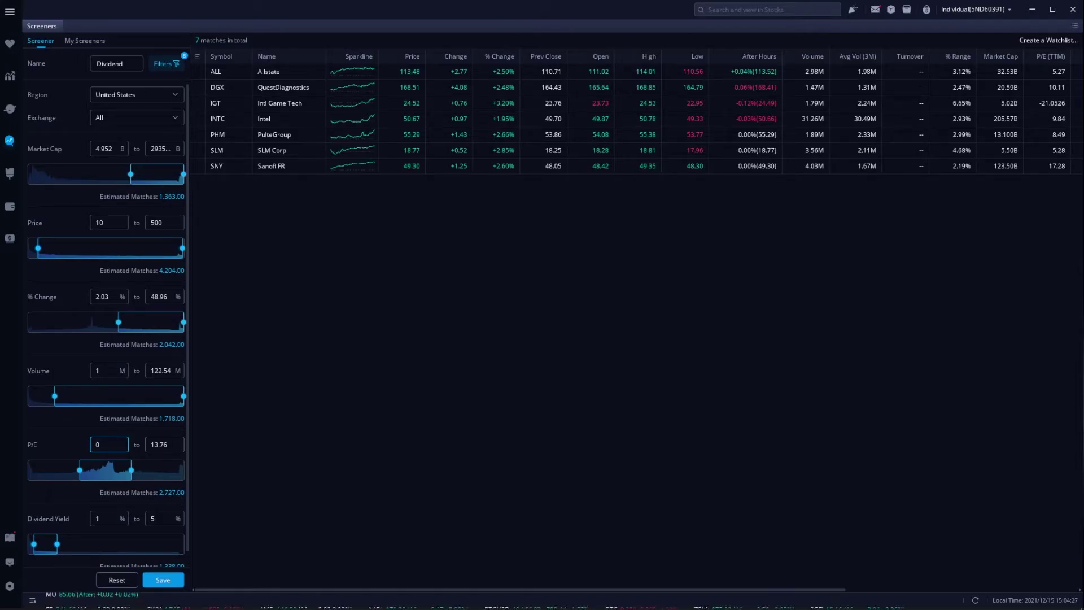
key(Tab)
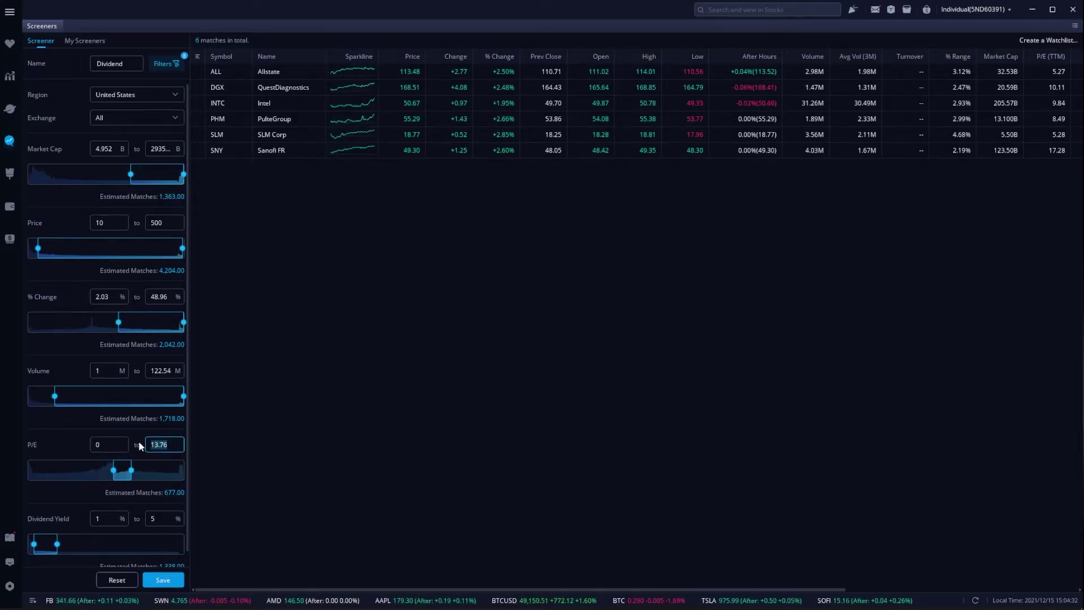
text(35)
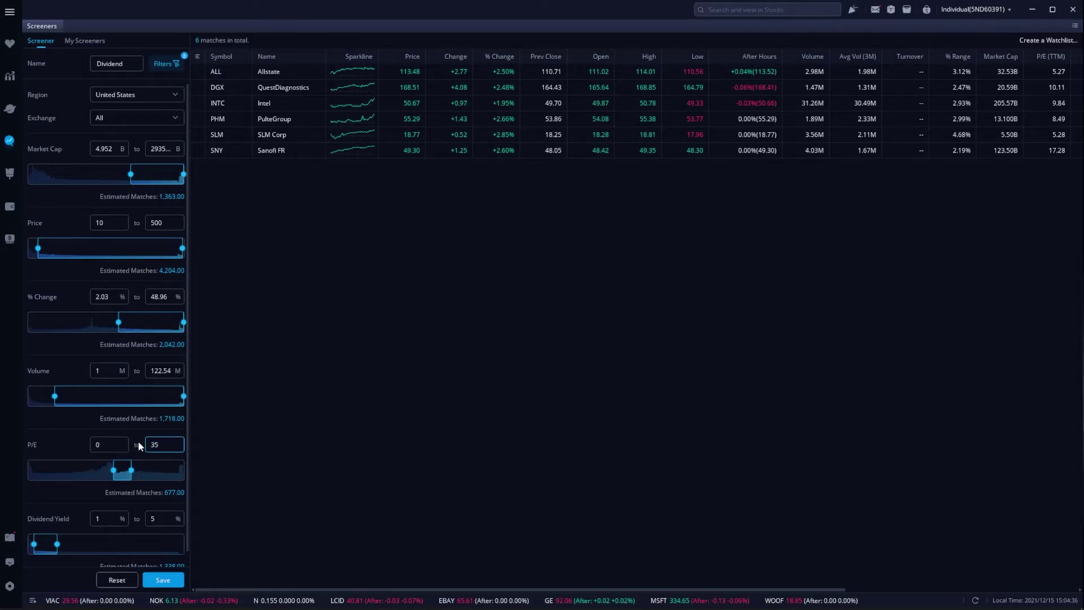
key(Return)
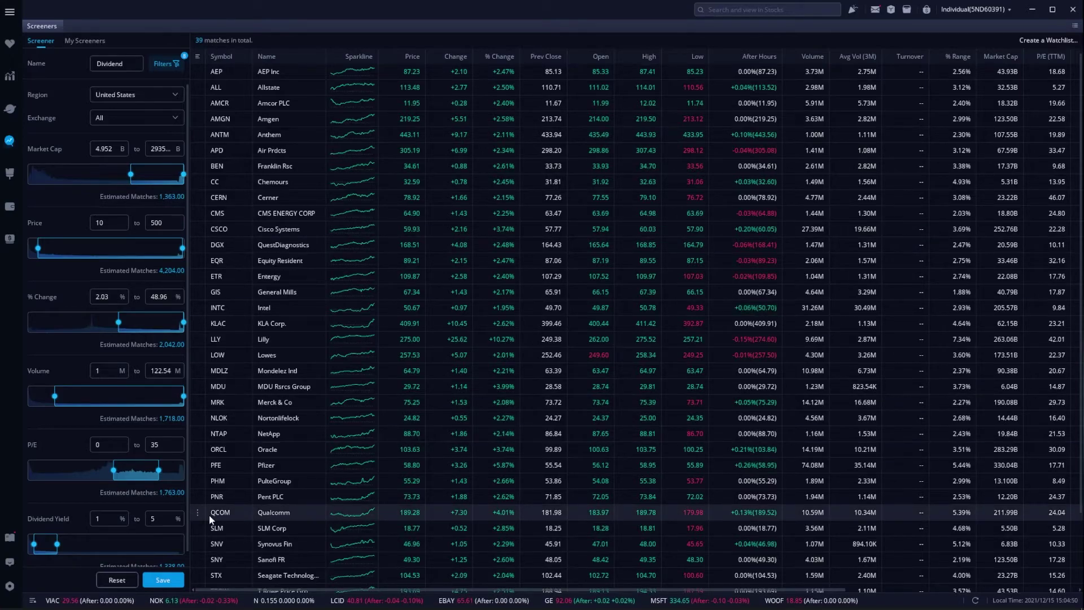
- Save the updated Dividend screener and turn its 39 results into a 'Dividend payers' watchlist
click(171, 579)
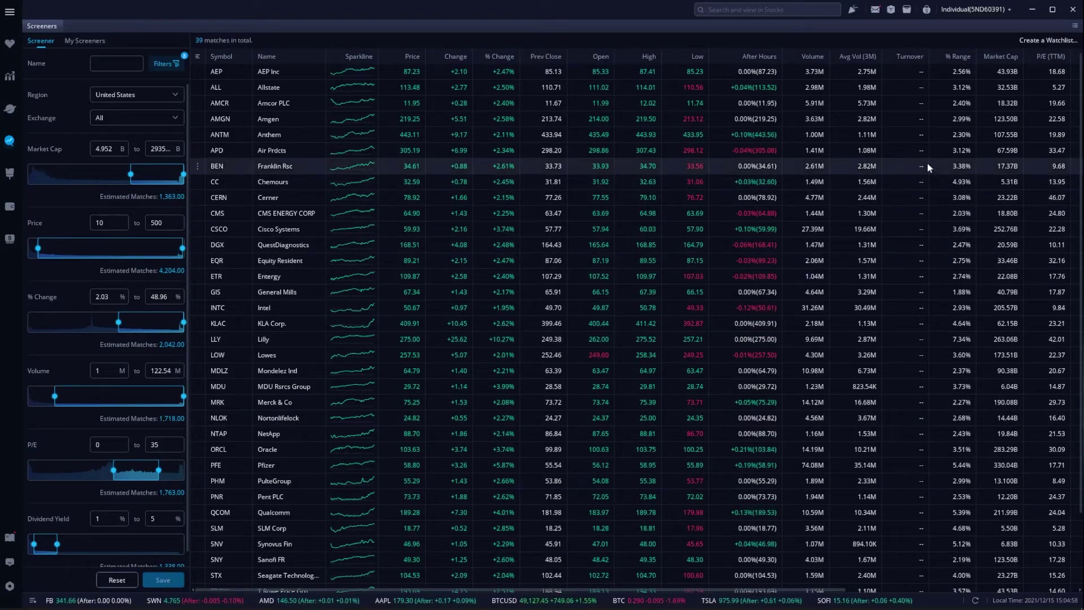
click(1040, 40)
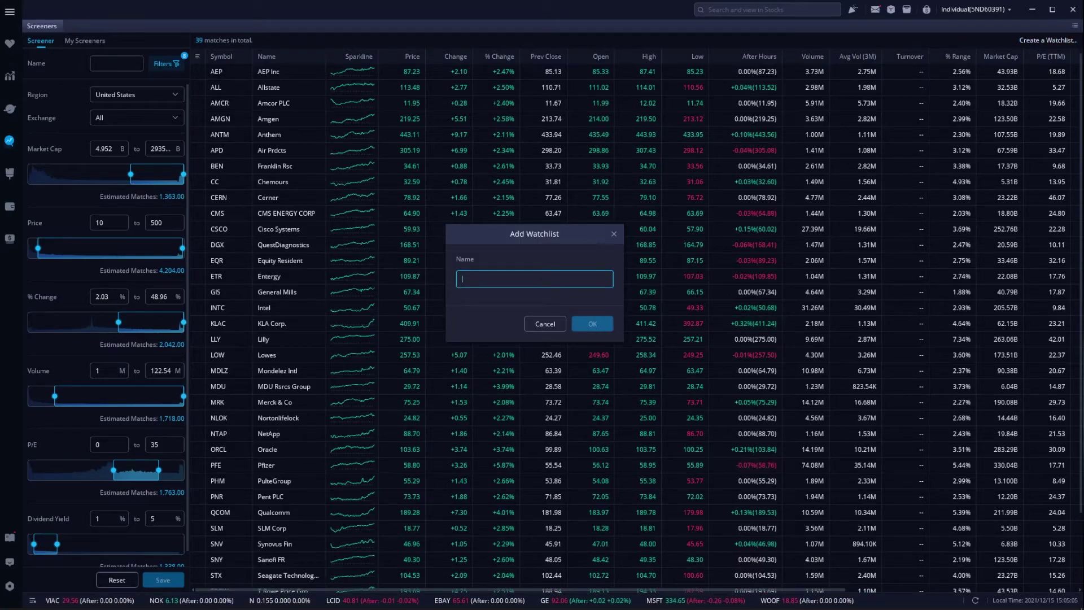
text(Div)
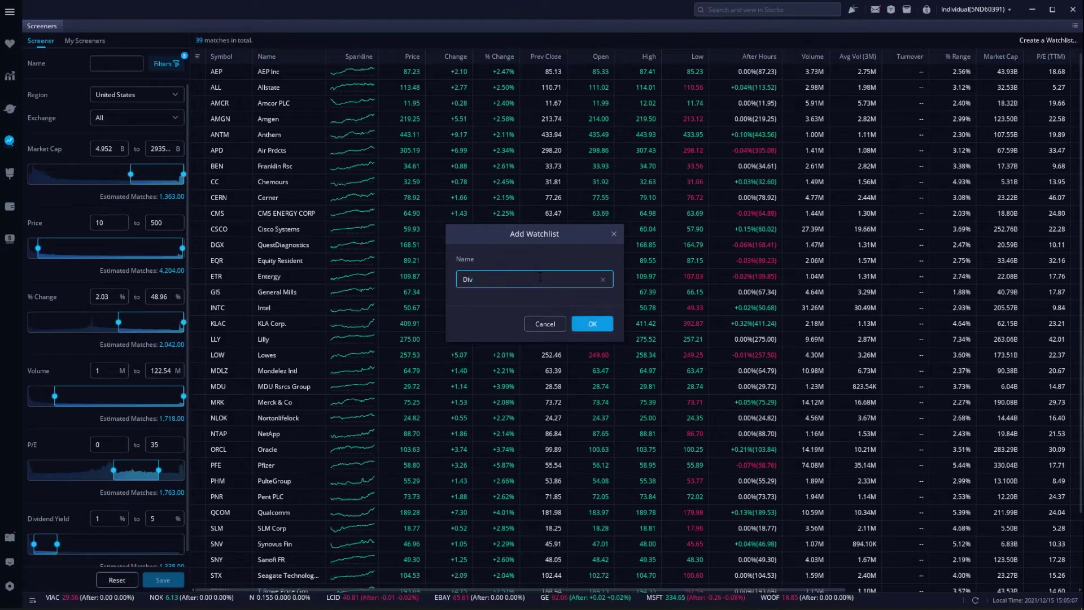
text(idend payers)
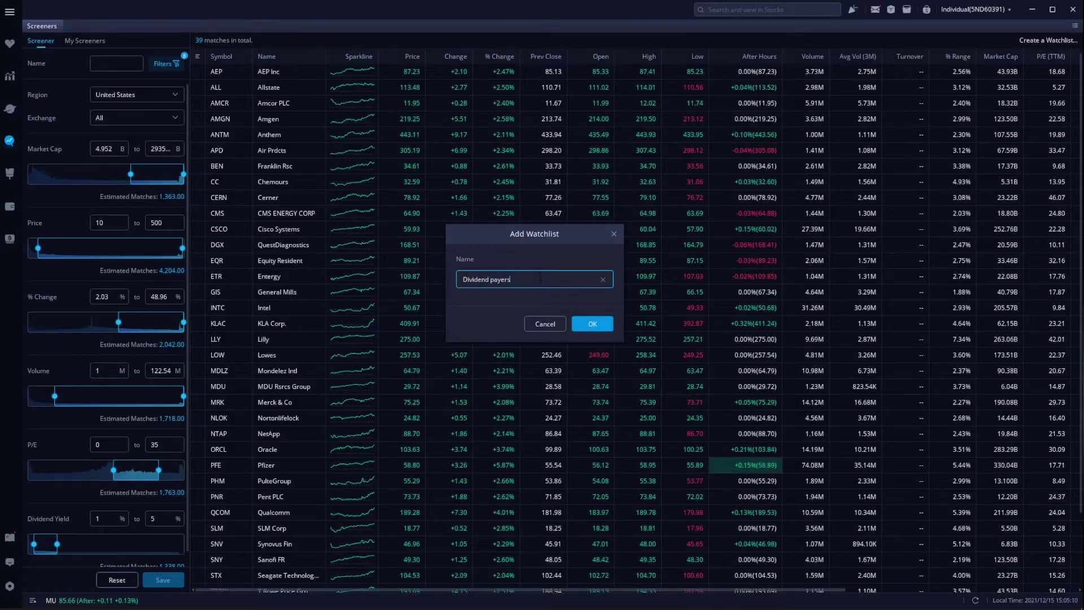
click(583, 326)
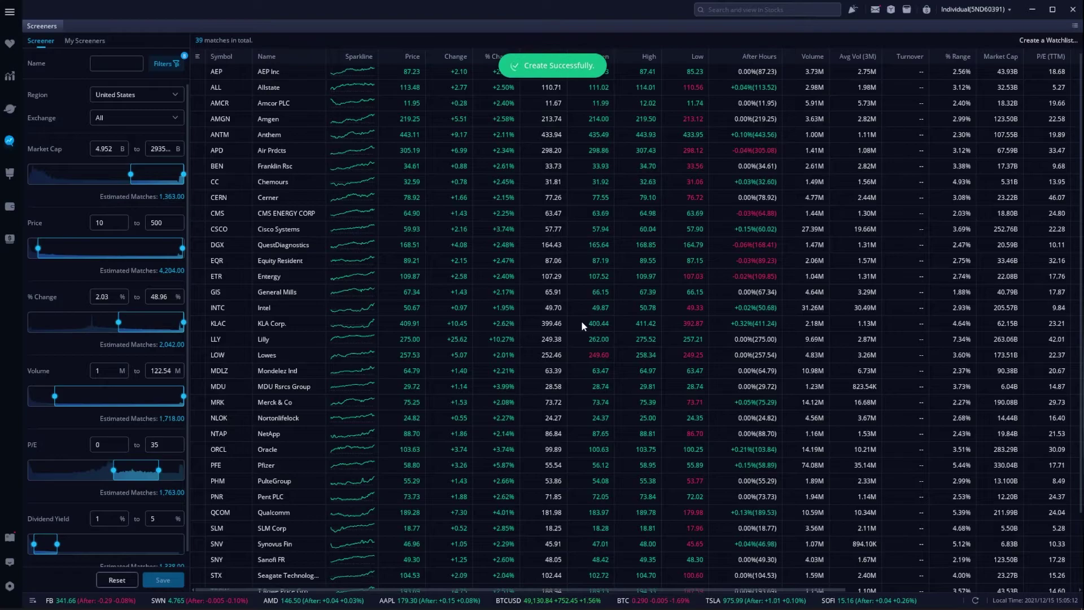
click(11, 77)
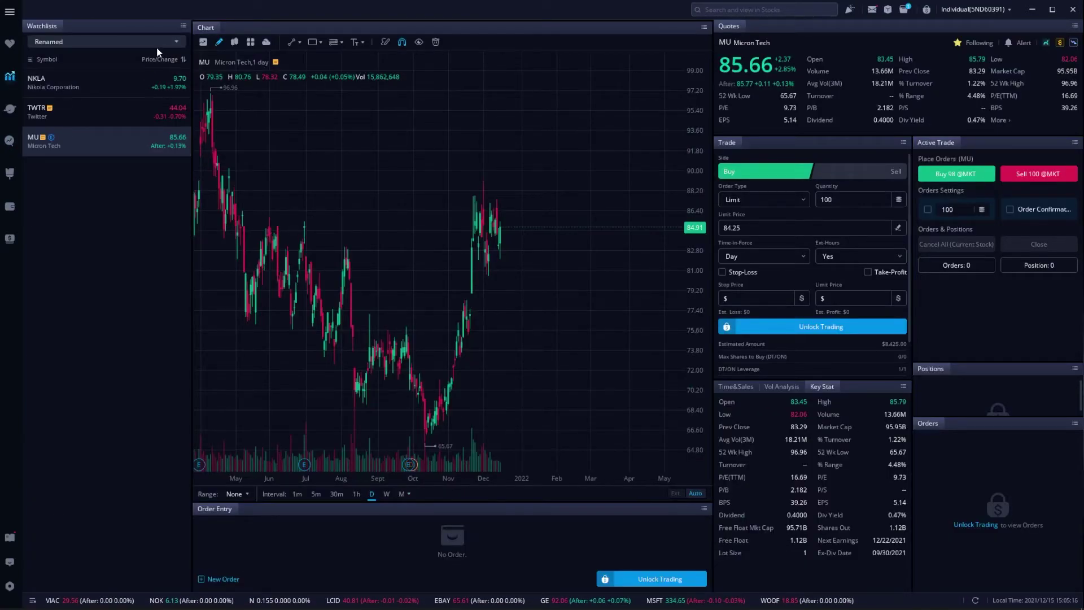
- Show the Dividend payers watchlist in the trading view, loading AEP, then Allstate
click(161, 43)
click(83, 189)
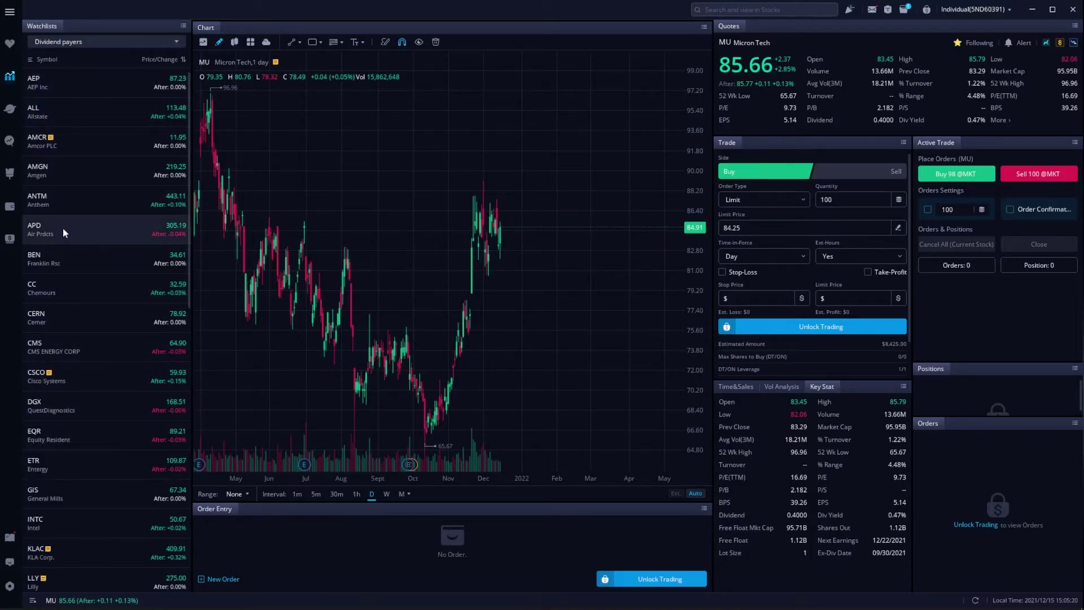
click(56, 92)
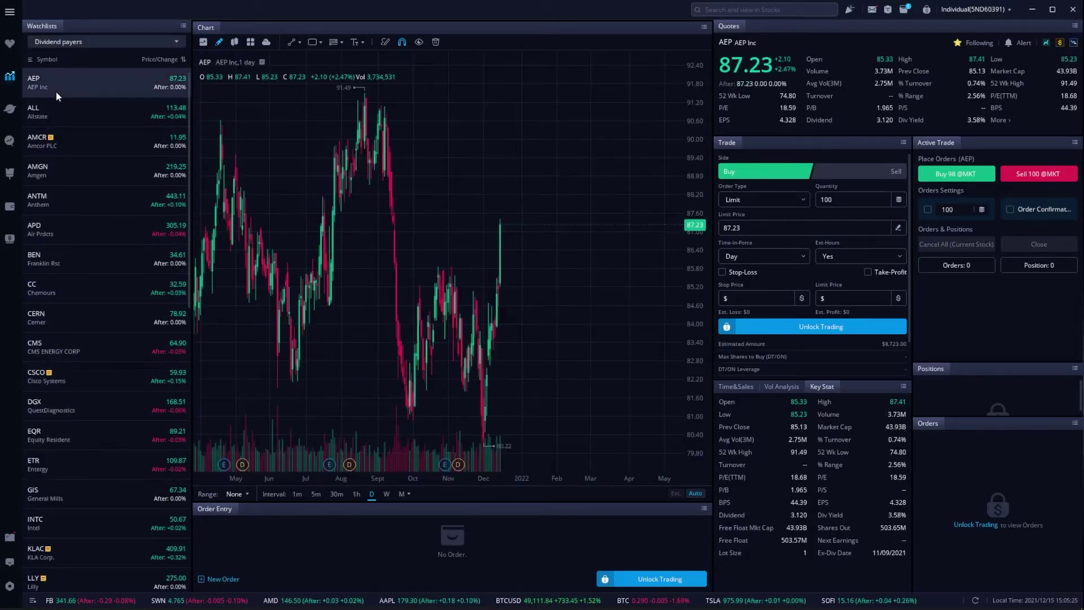
click(61, 112)
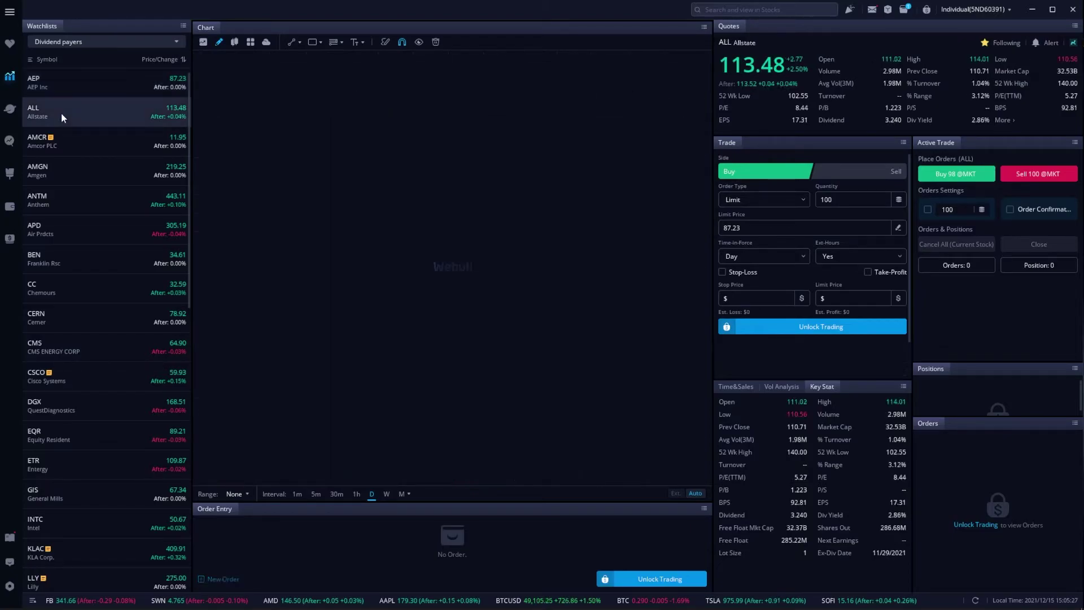